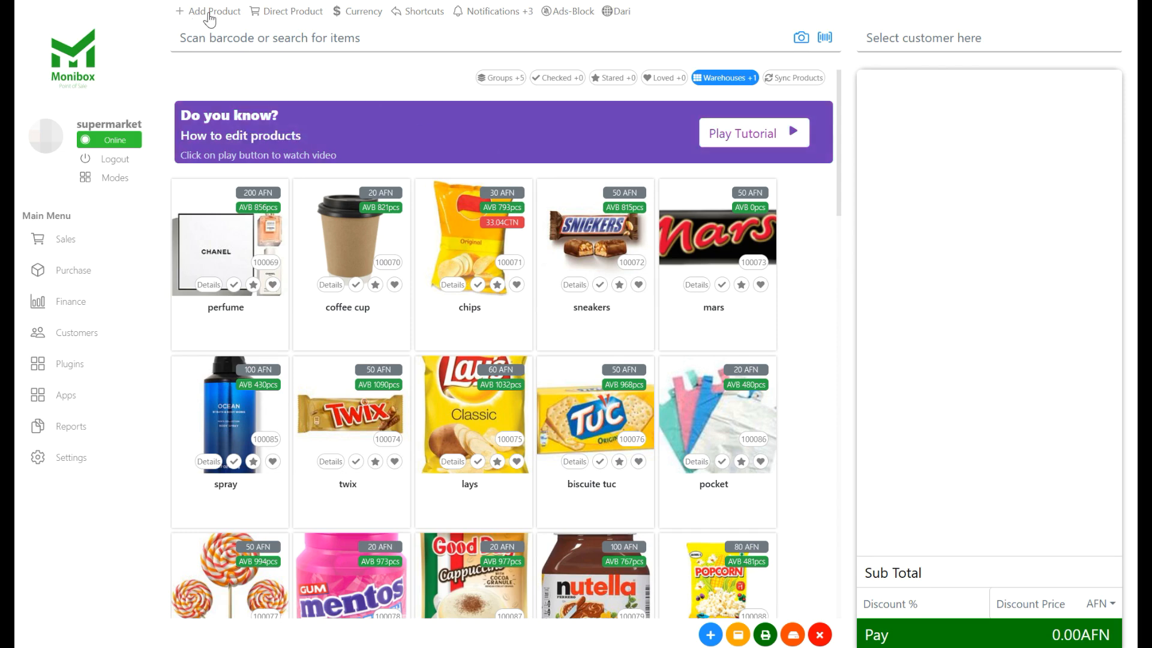
# - Start adding a new product and set the purchase list name to 224433
pyautogui.click(210, 13)
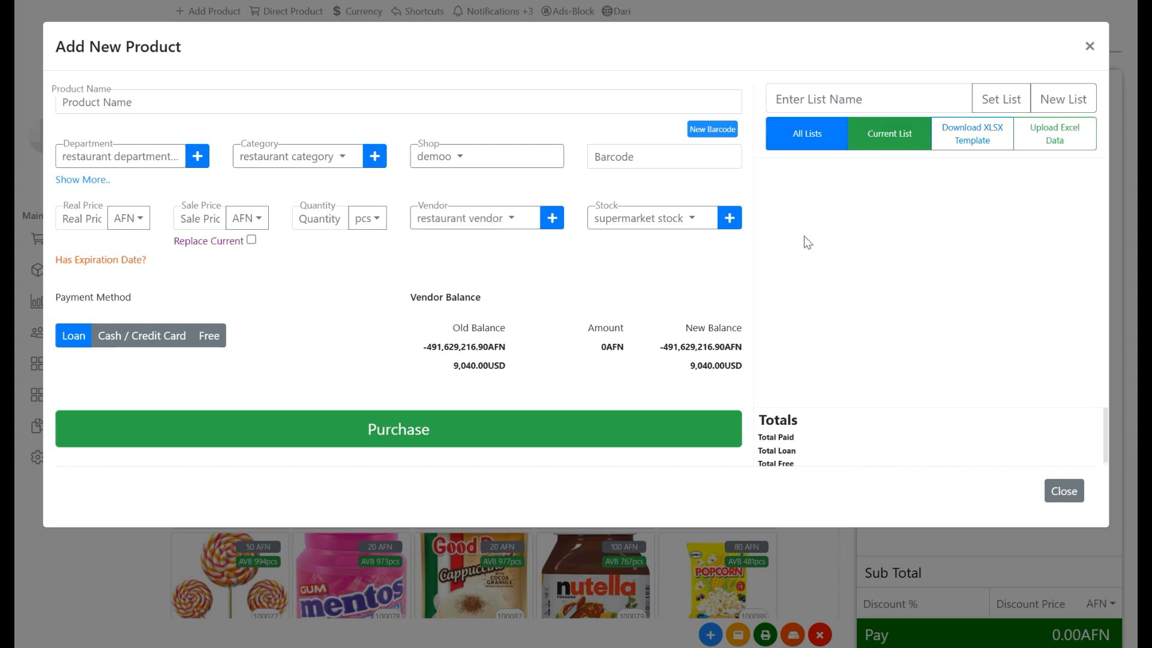
pyautogui.click(817, 105)
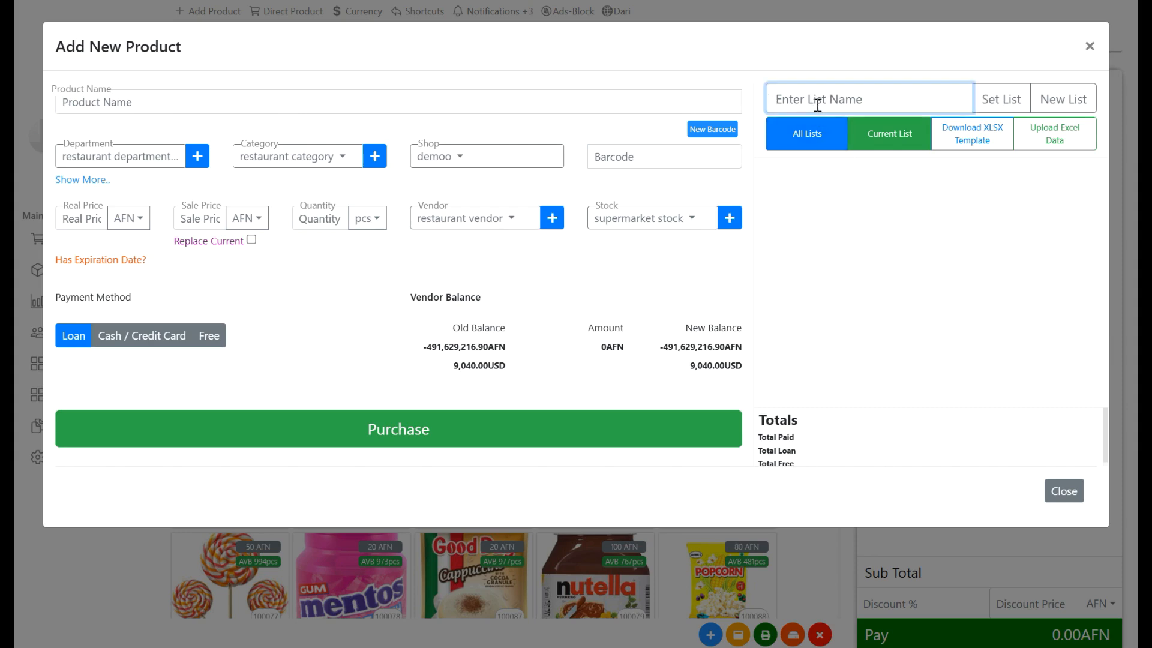
pyautogui.write('224433')
pyautogui.click(1000, 105)
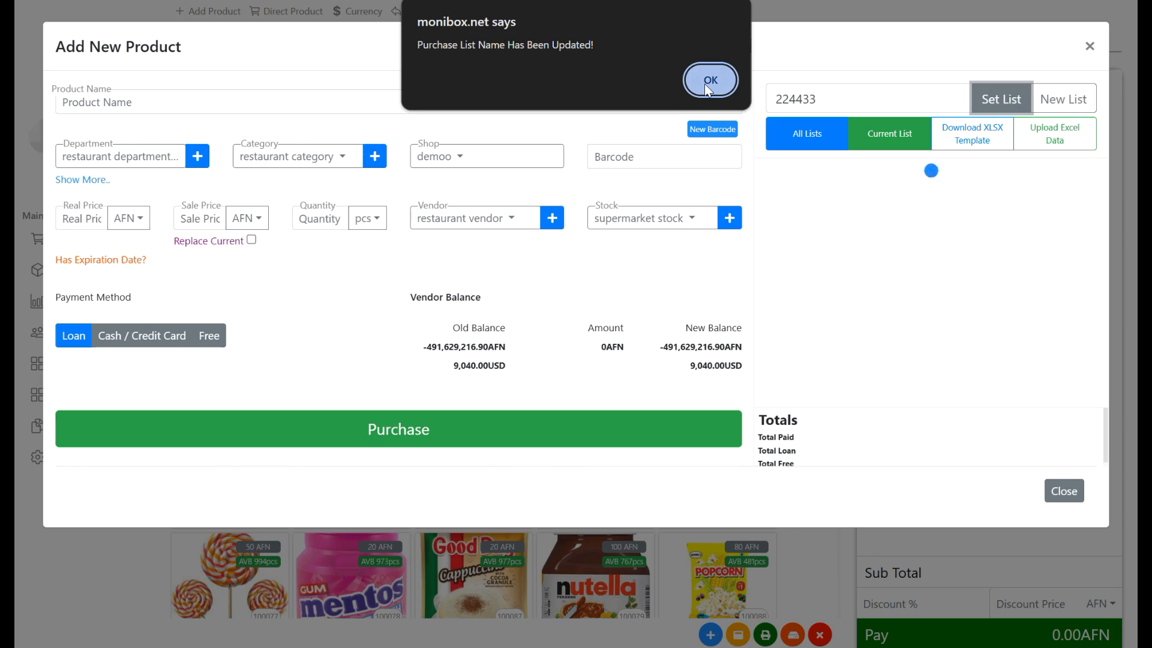
pyautogui.click(704, 85)
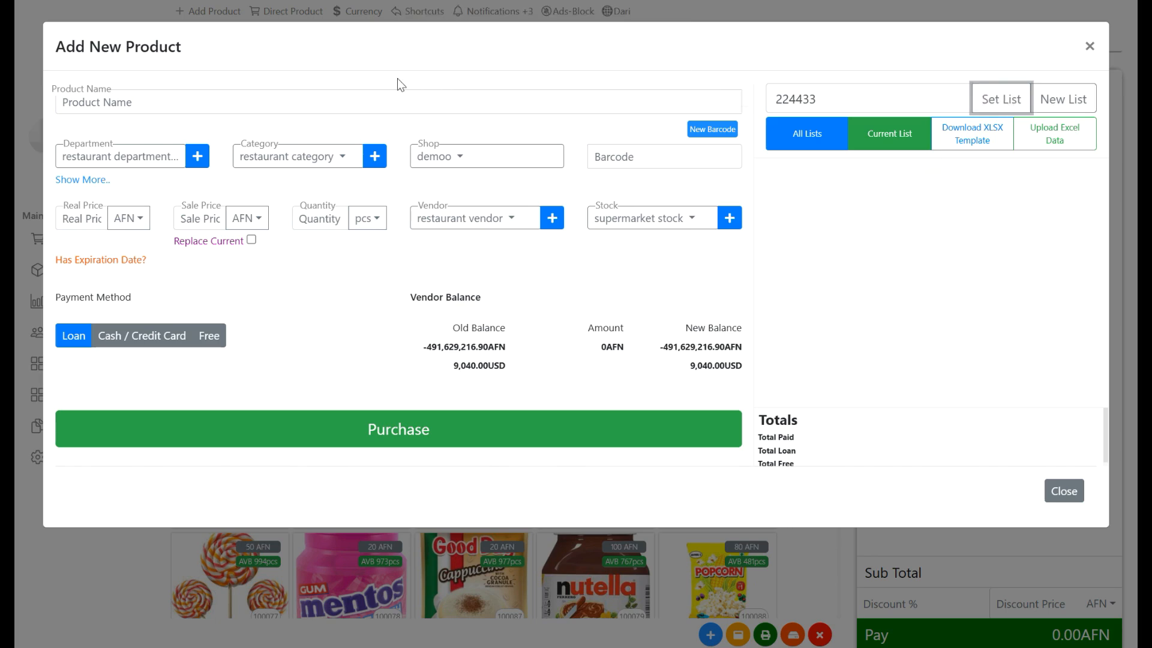
# - Name the product pepsi and create a new department called drinks for it
pyautogui.write('pe')
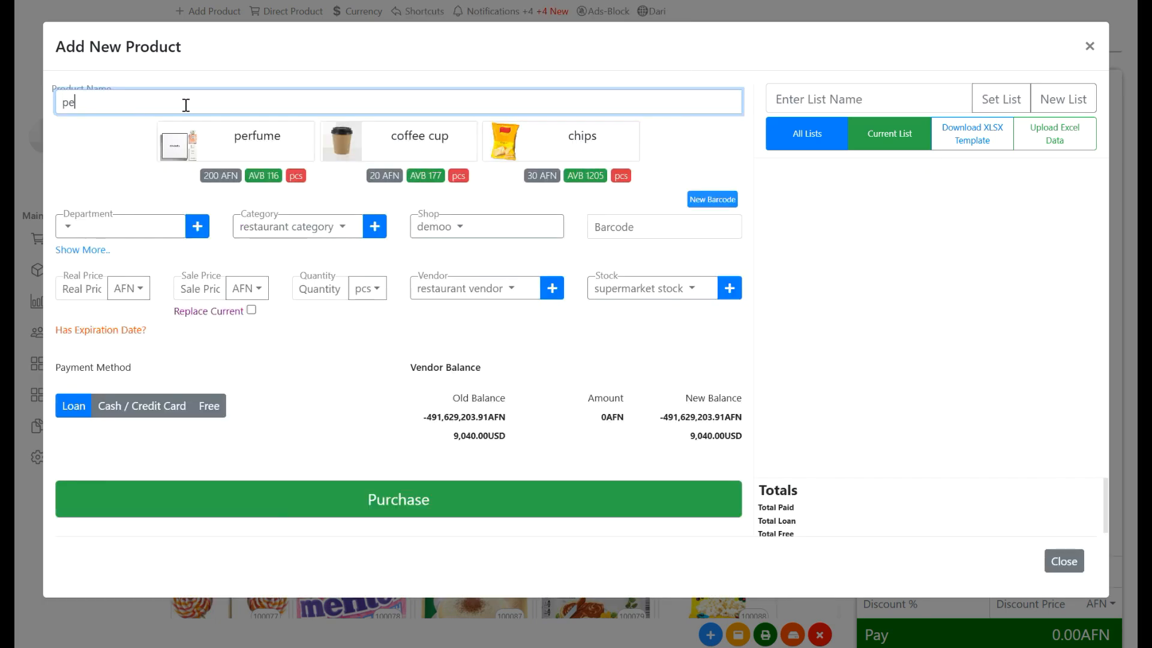
pyautogui.write('psi')
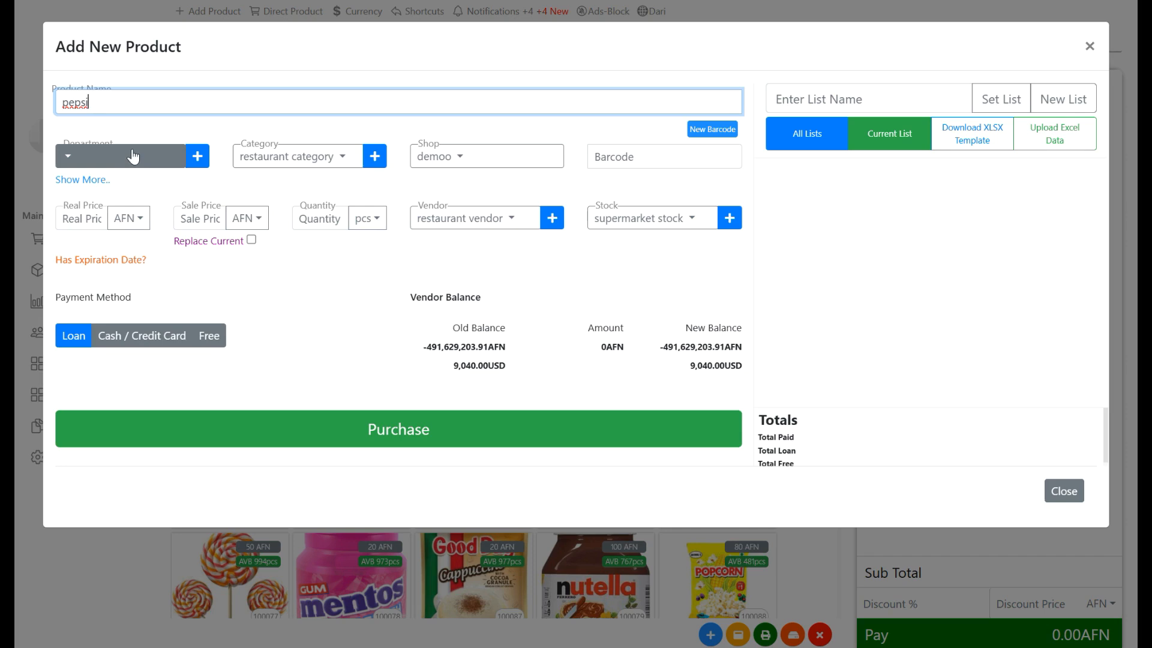
pyautogui.click(197, 158)
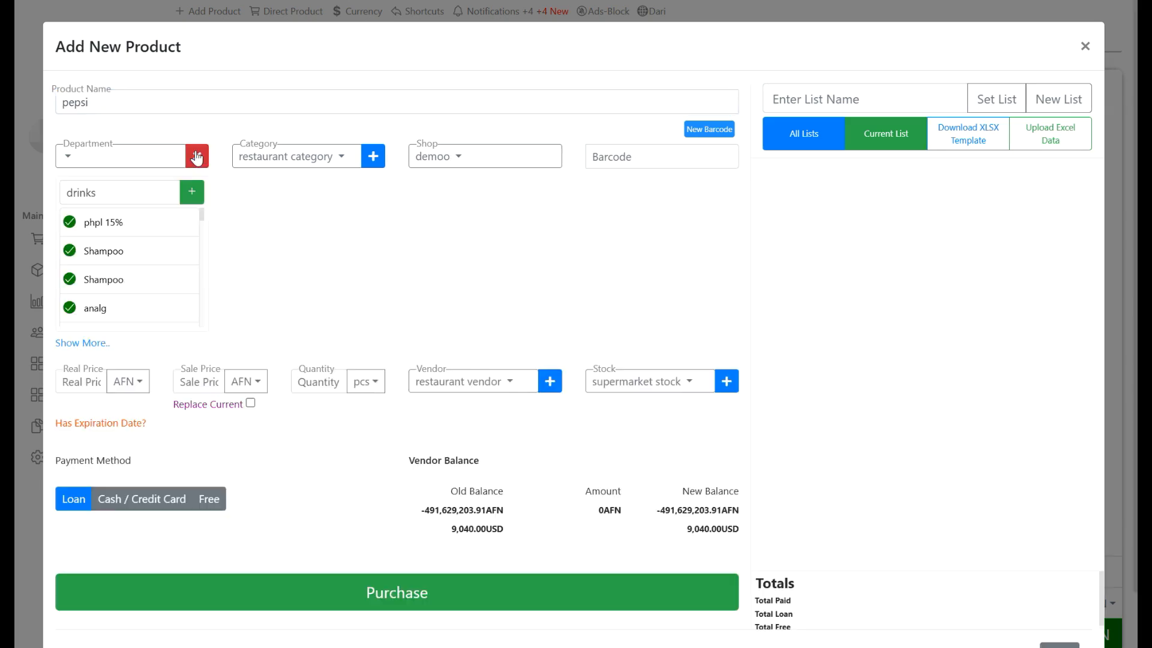
pyautogui.click(100, 193)
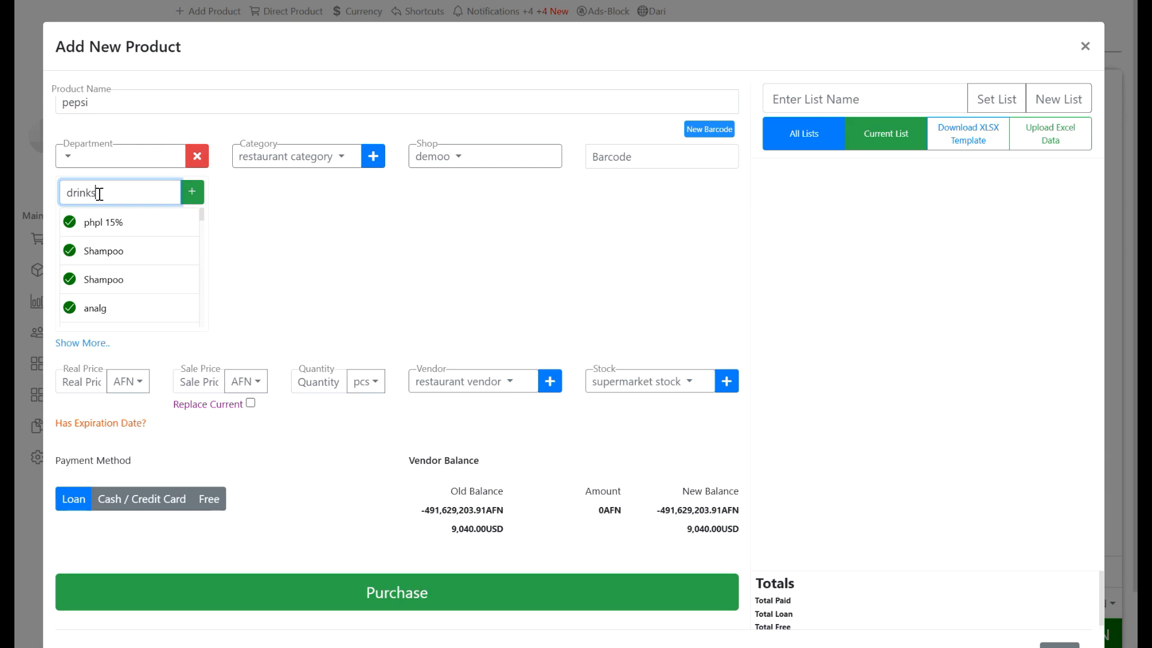
pyautogui.click(193, 195)
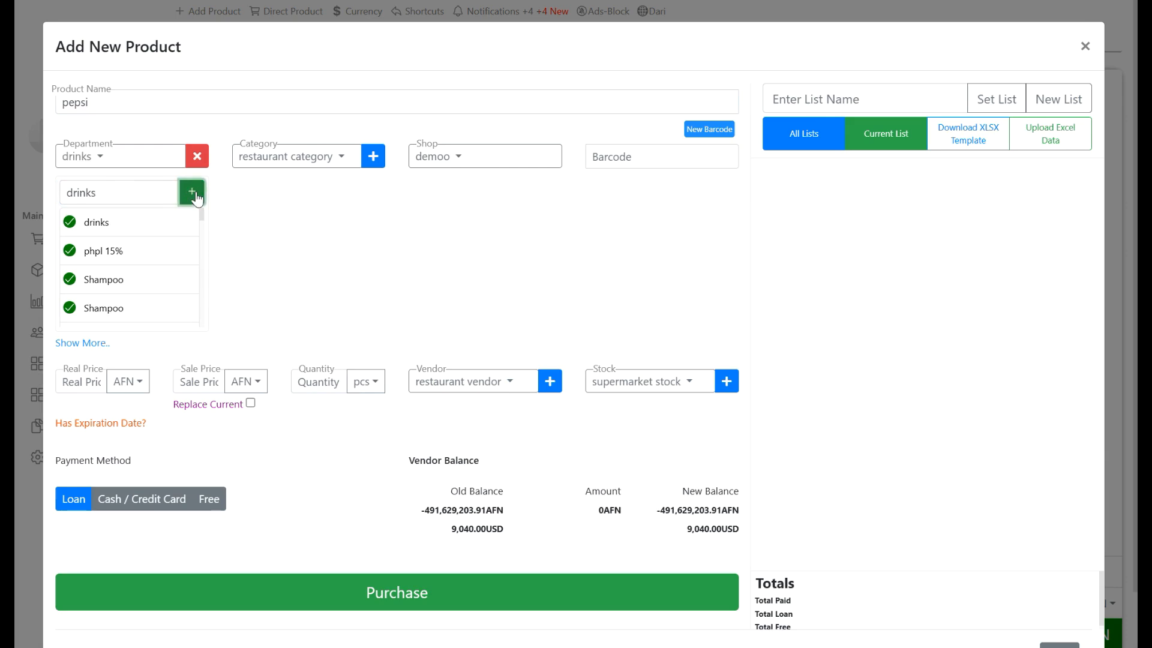
pyautogui.click(196, 158)
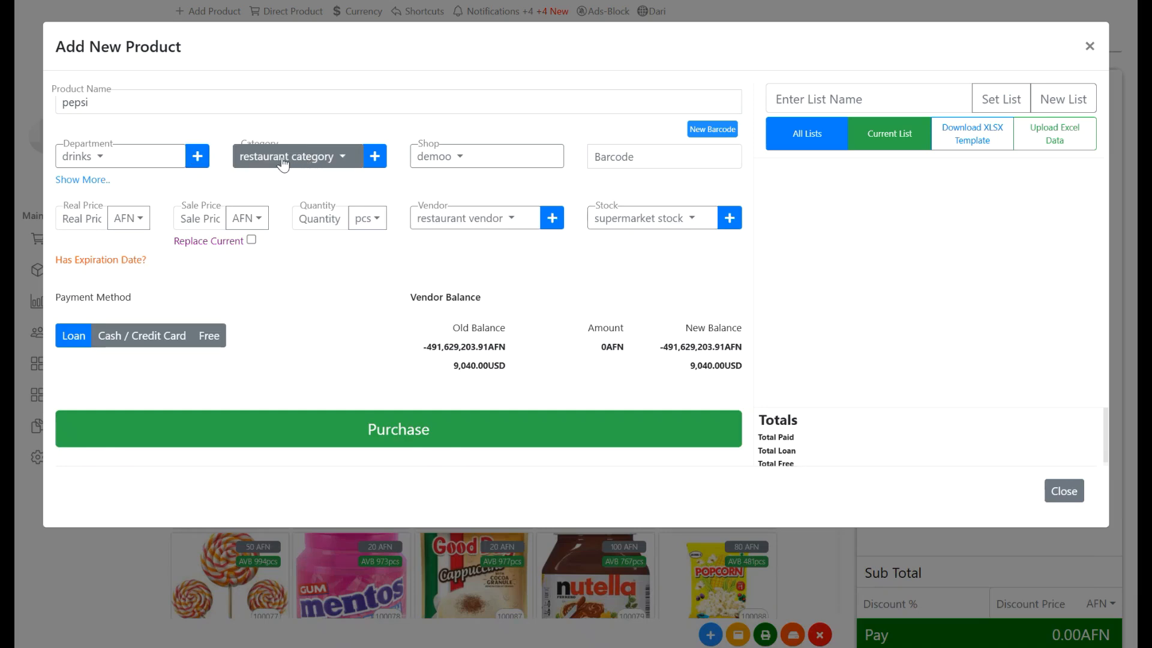
# - Search the categories for "car" and assign the product to carbonated drinks
pyautogui.click(340, 160)
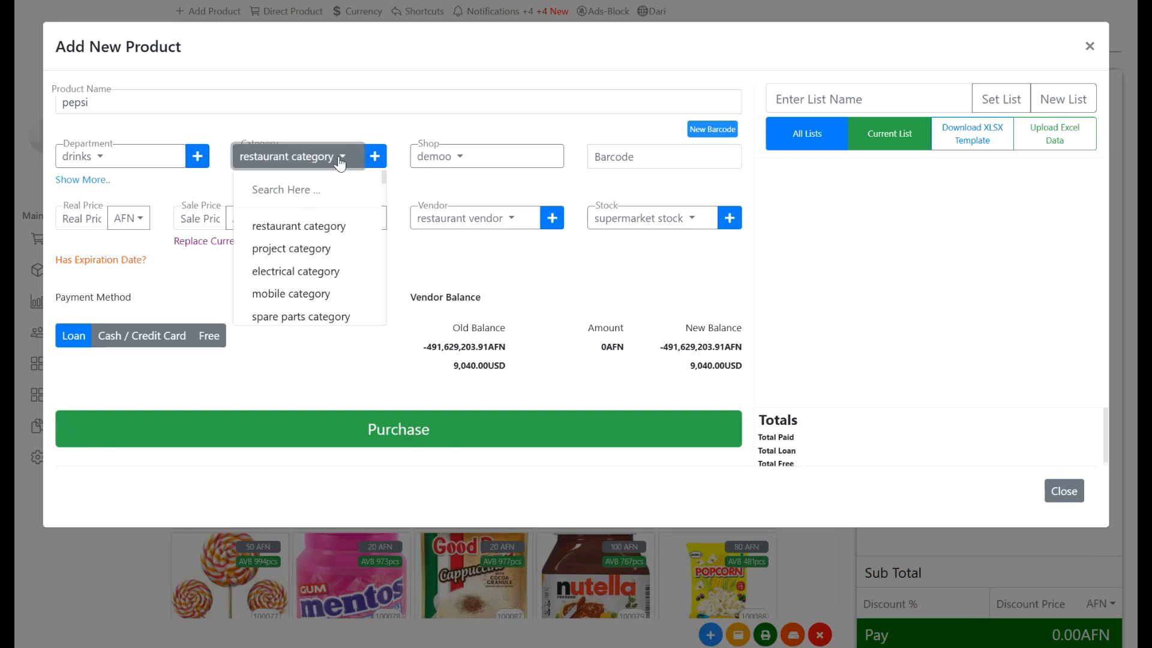
pyautogui.click(284, 193)
pyautogui.write('car')
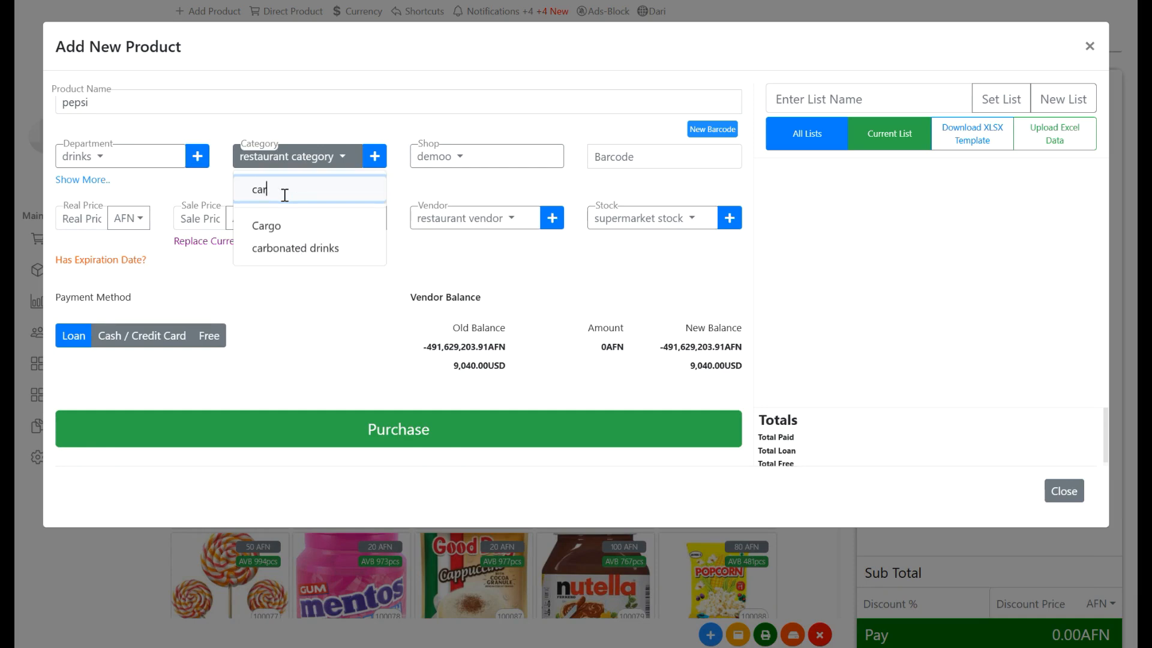
pyautogui.click(327, 248)
pyautogui.click(327, 248)
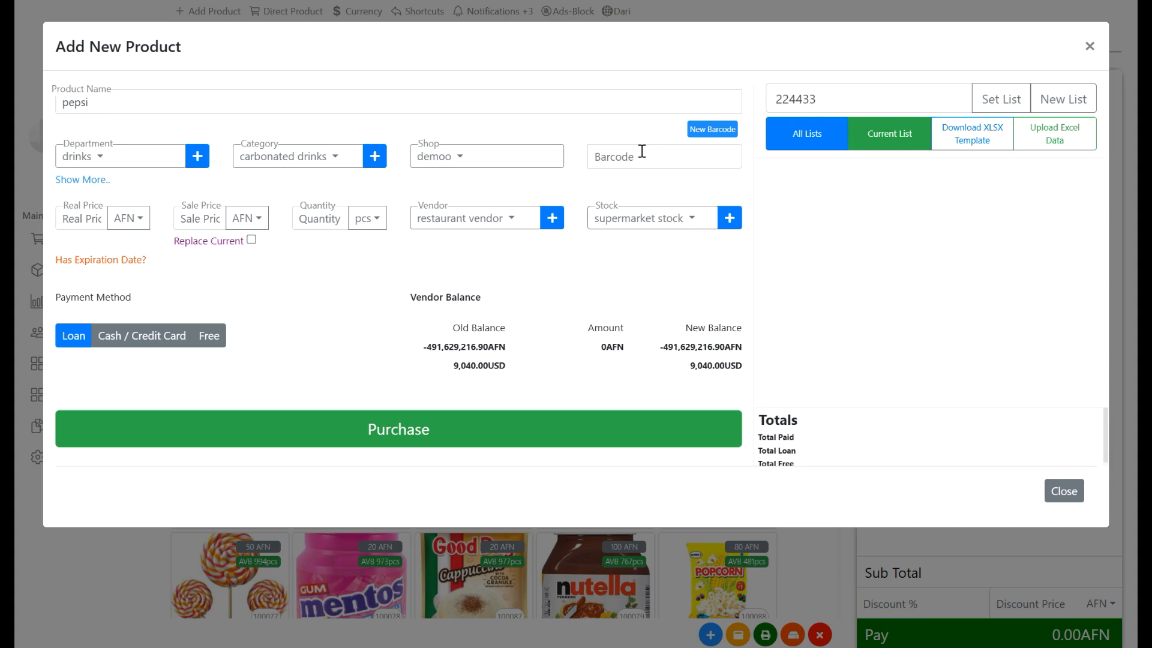
# - Generate a new barcode for the product and set its Min Item Alert to 50 in the additional details
pyautogui.click(704, 132)
pyautogui.click(68, 180)
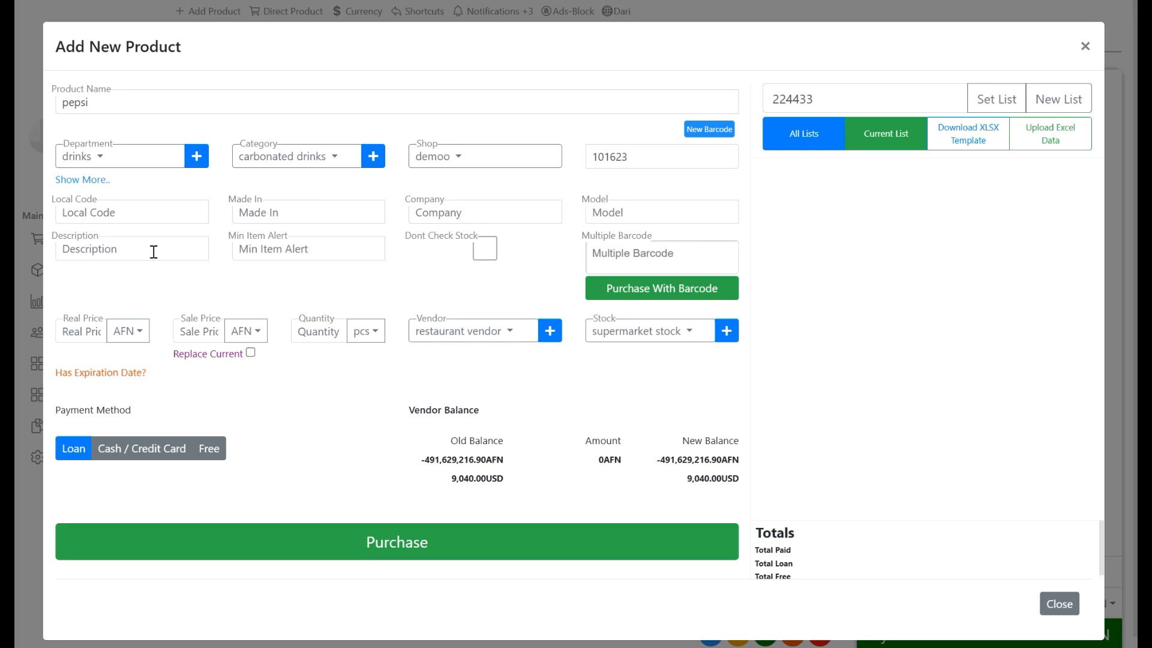
pyautogui.click(272, 250)
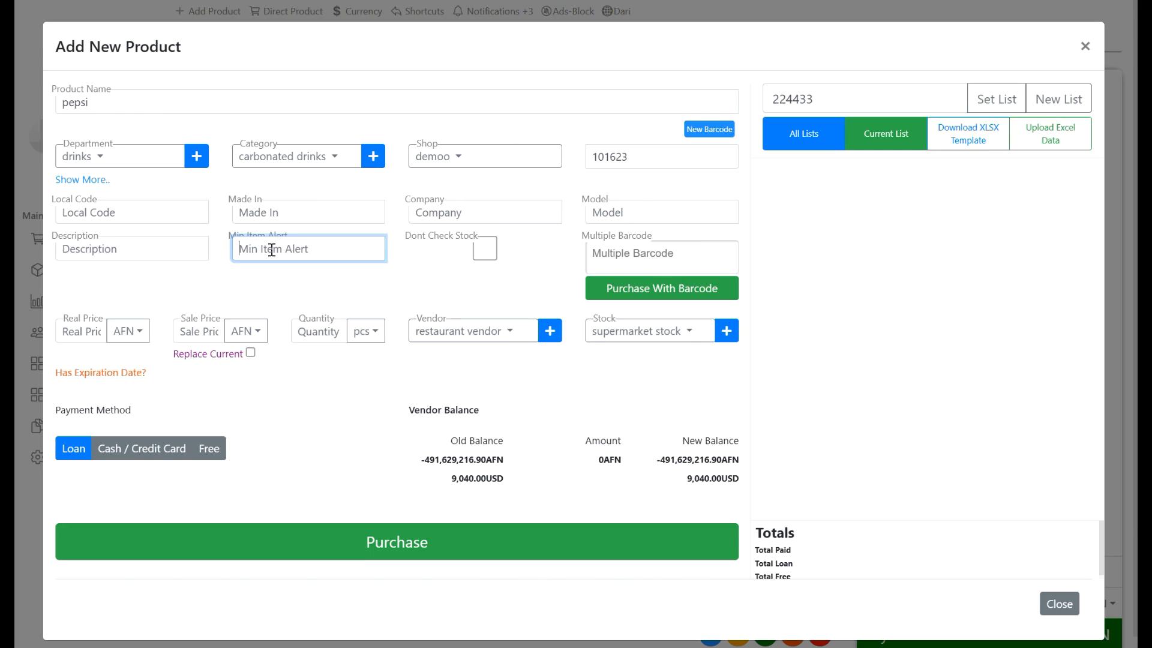
pyautogui.write('50')
# - Set the real price to 40 AFN, the sale price to 50 AFN and the quantity to 200 pcs
pyautogui.click(85, 332)
pyautogui.write('40')
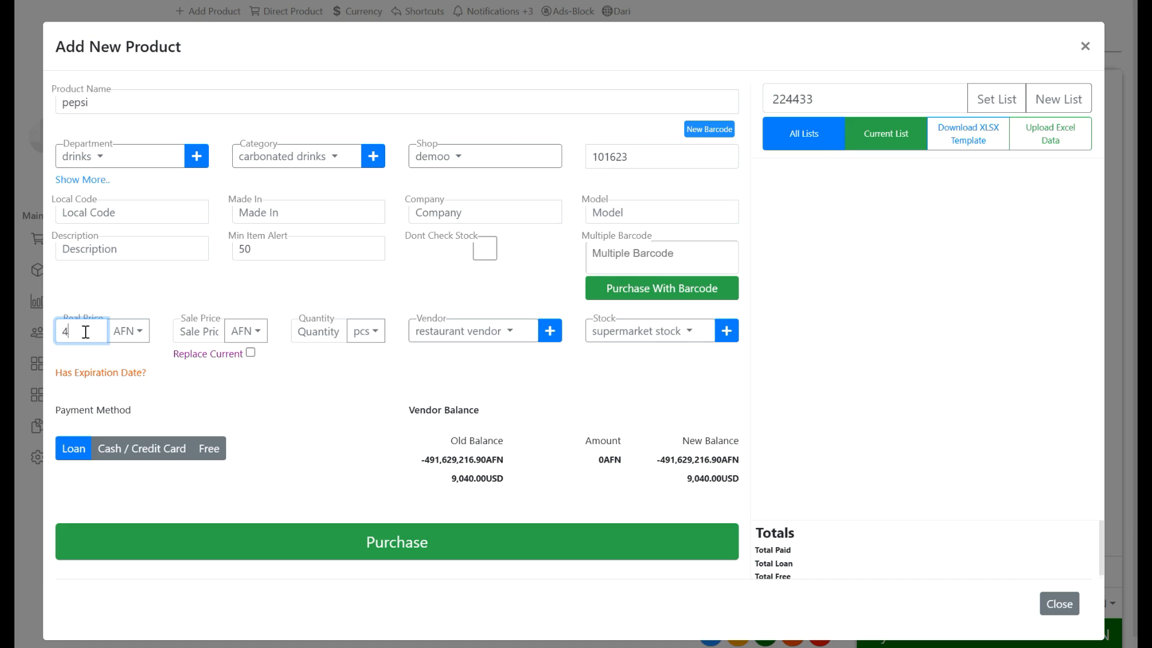
pyautogui.click(198, 330)
pyautogui.write('50')
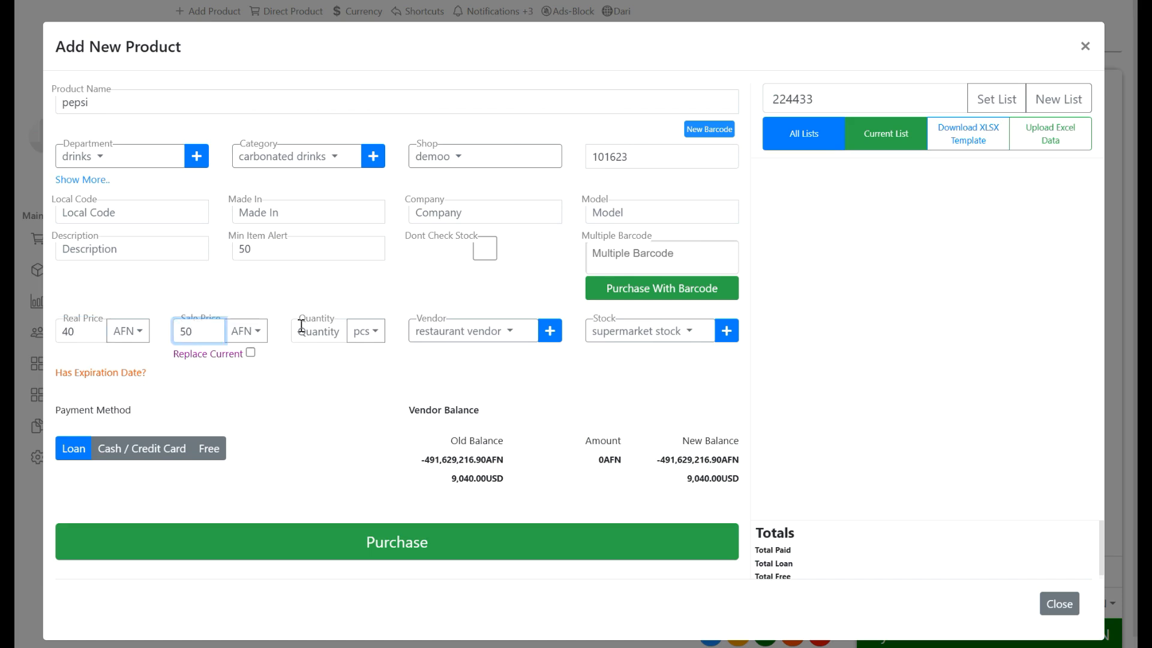
pyautogui.click(323, 331)
pyautogui.write('200')
pyautogui.click(365, 331)
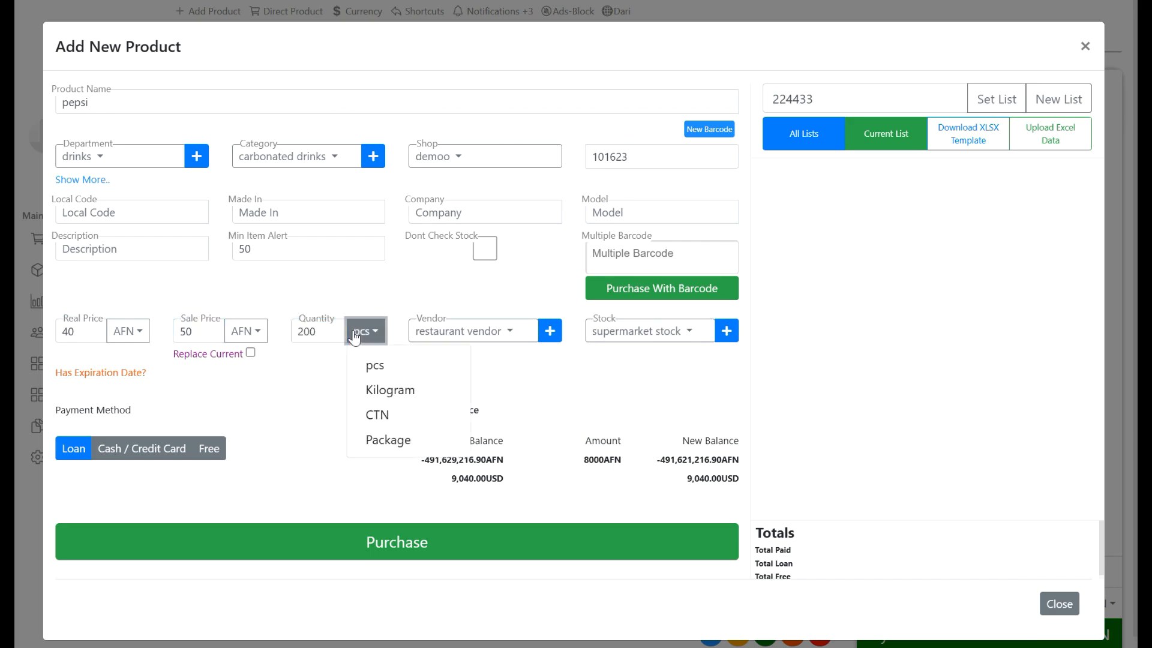
pyautogui.click(402, 368)
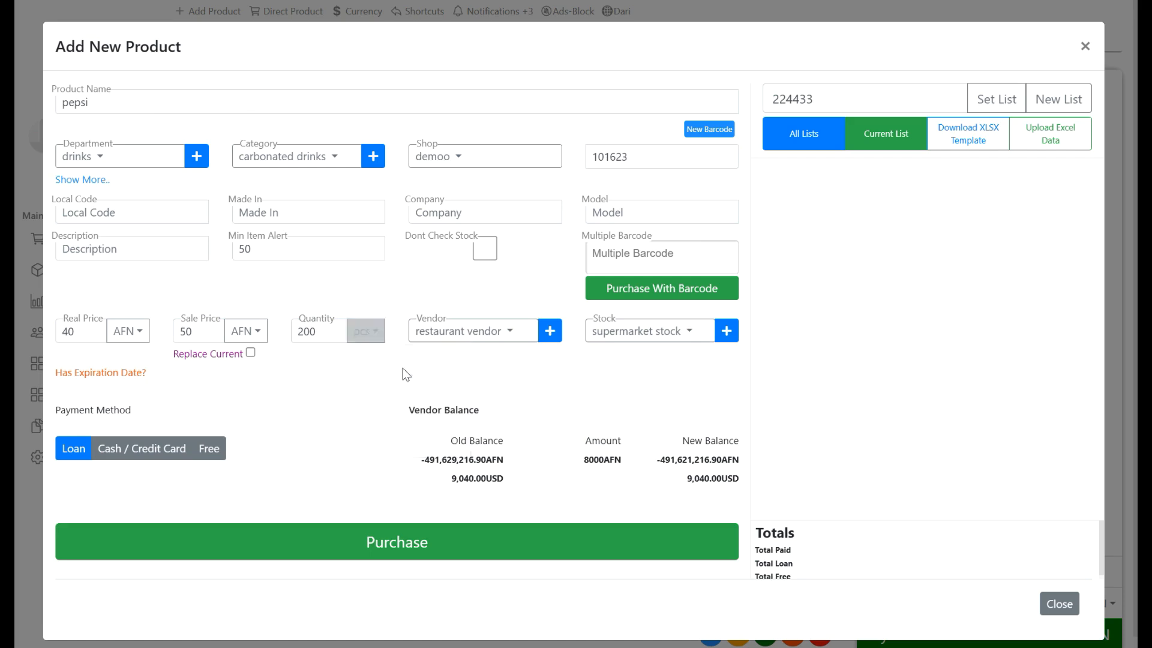
# - Create a new vendor for the product with the vendor's name and an opening balance of 10000 AFN
pyautogui.click(507, 337)
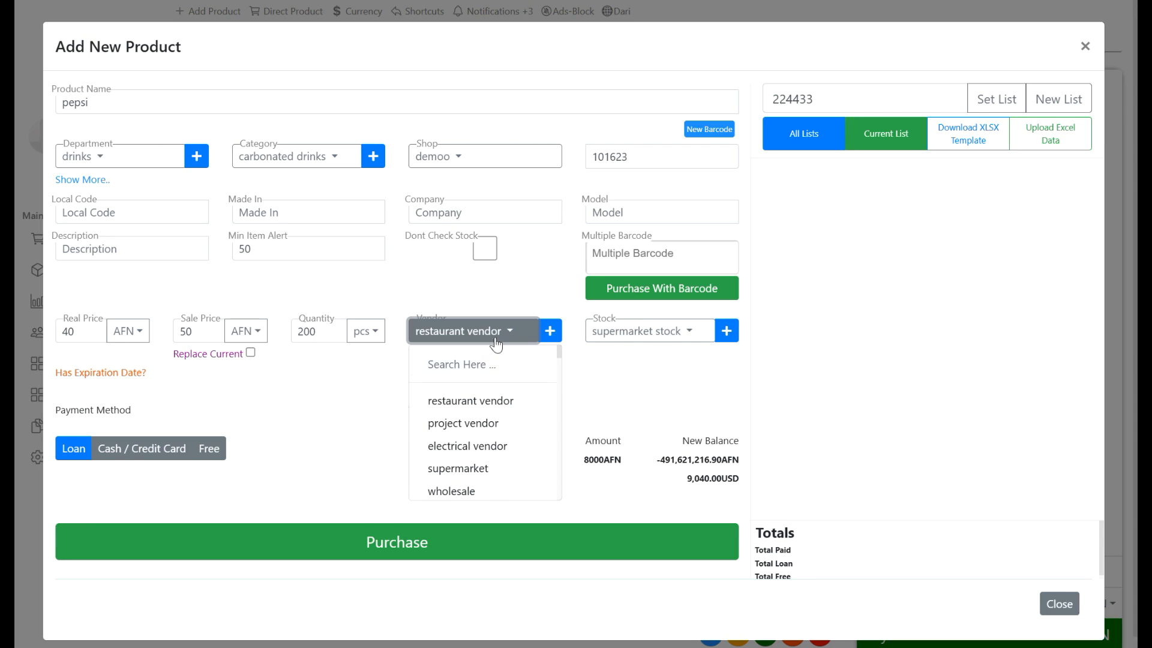
pyautogui.click(551, 332)
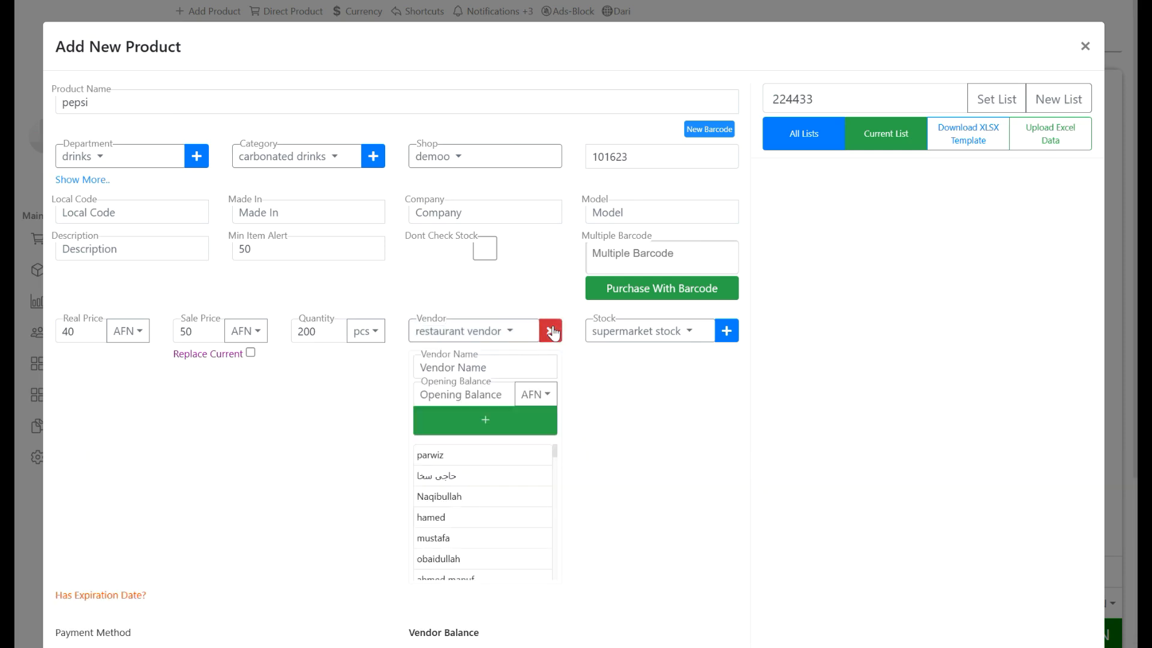
pyautogui.click(469, 367)
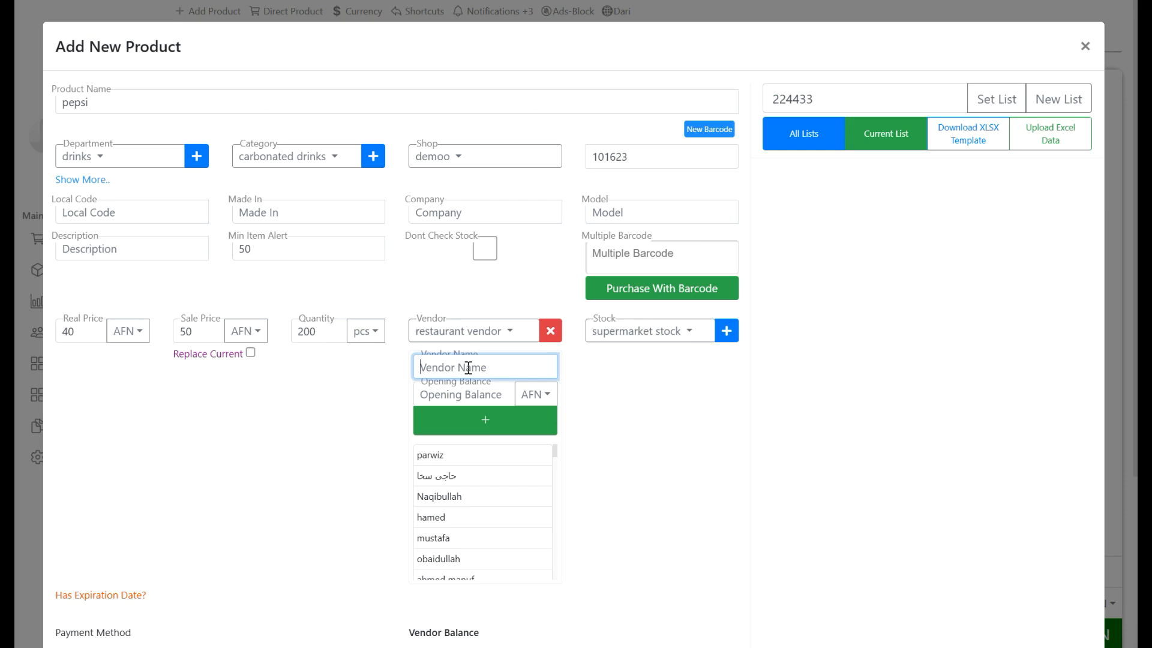
pyautogui.write('mustafa')
pyautogui.click(451, 398)
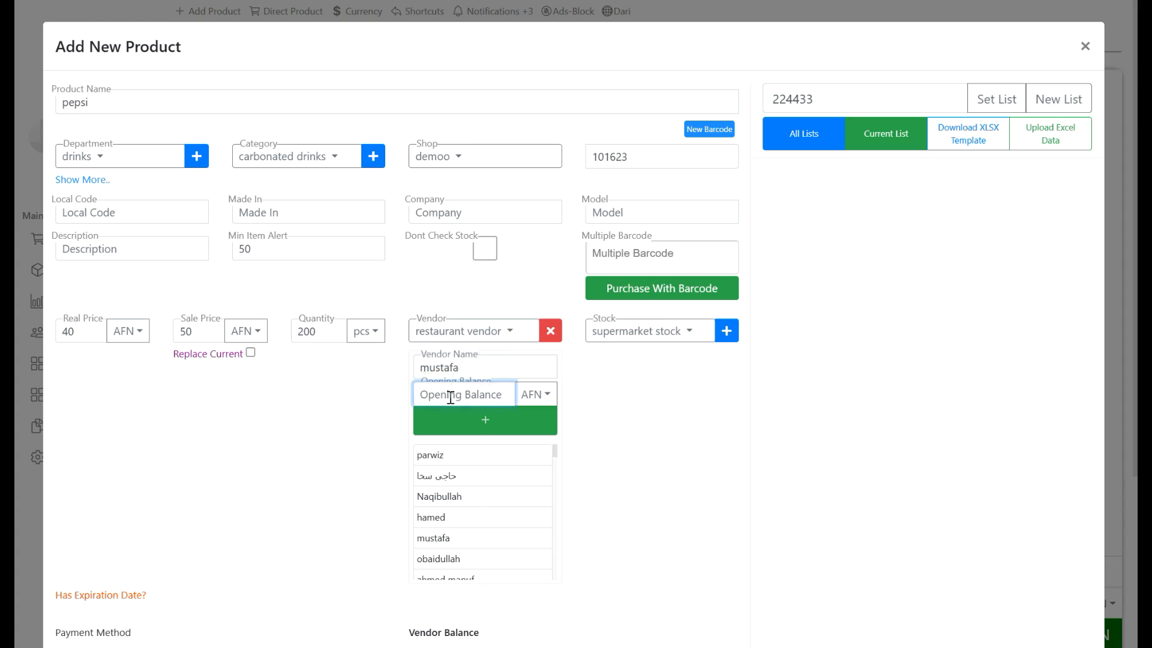
pyautogui.write('10000')
pyautogui.click(492, 420)
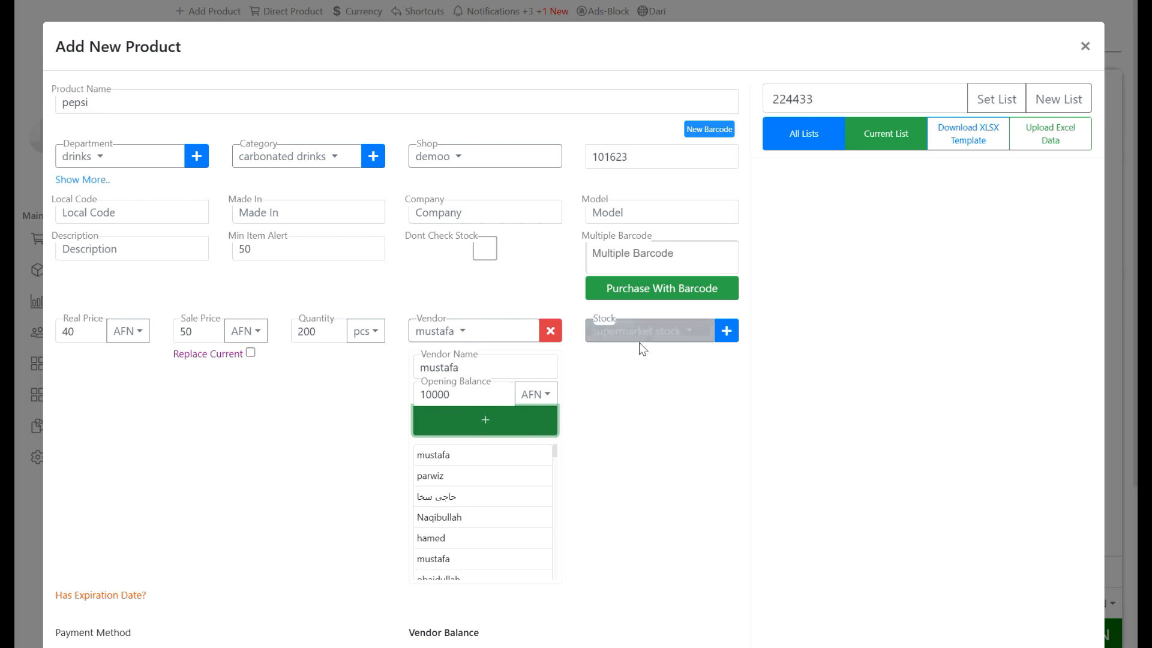
pyautogui.click(555, 339)
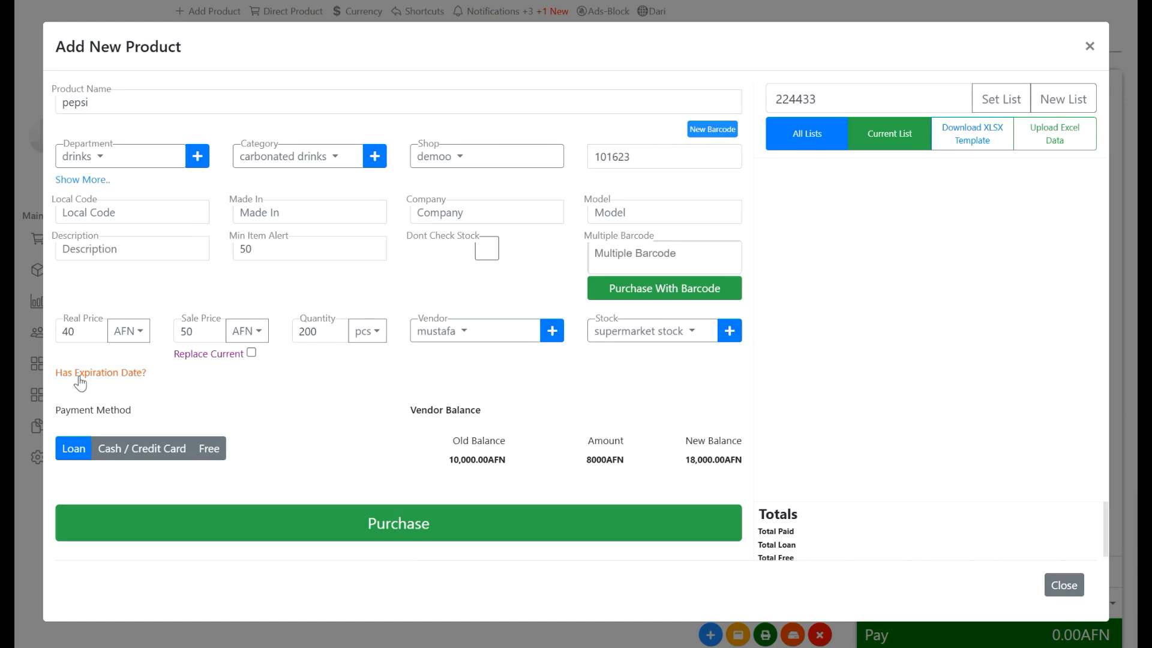
# - Leave the expiration date empty, set the payment method to Free and purchase the product
pyautogui.click(102, 378)
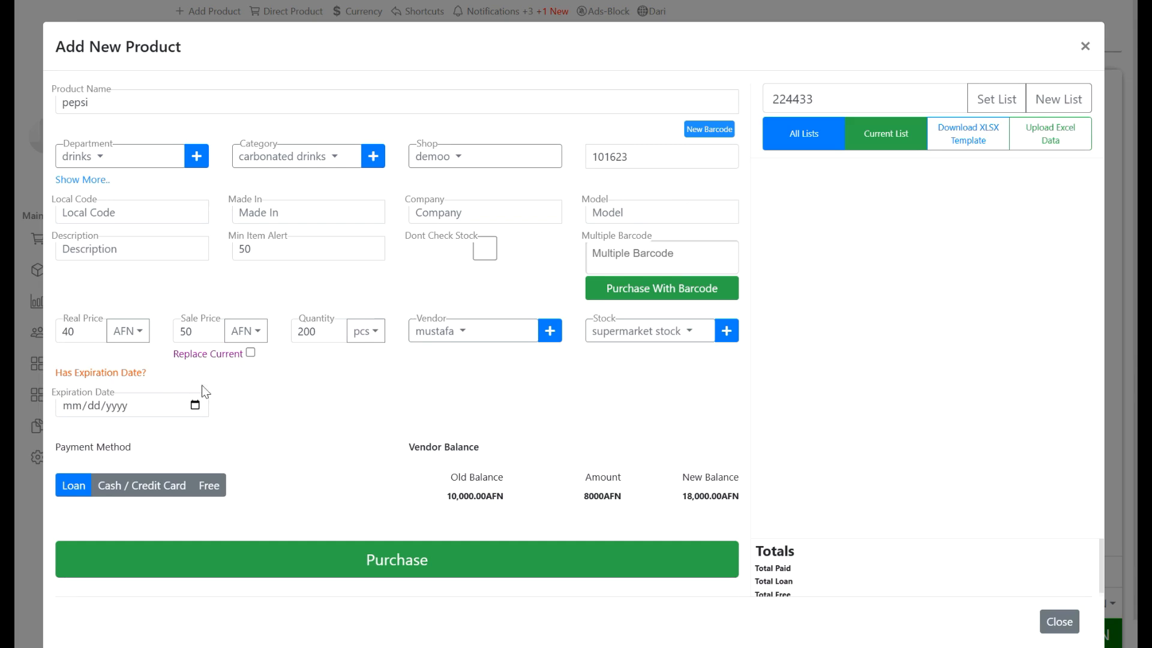
pyautogui.click(134, 377)
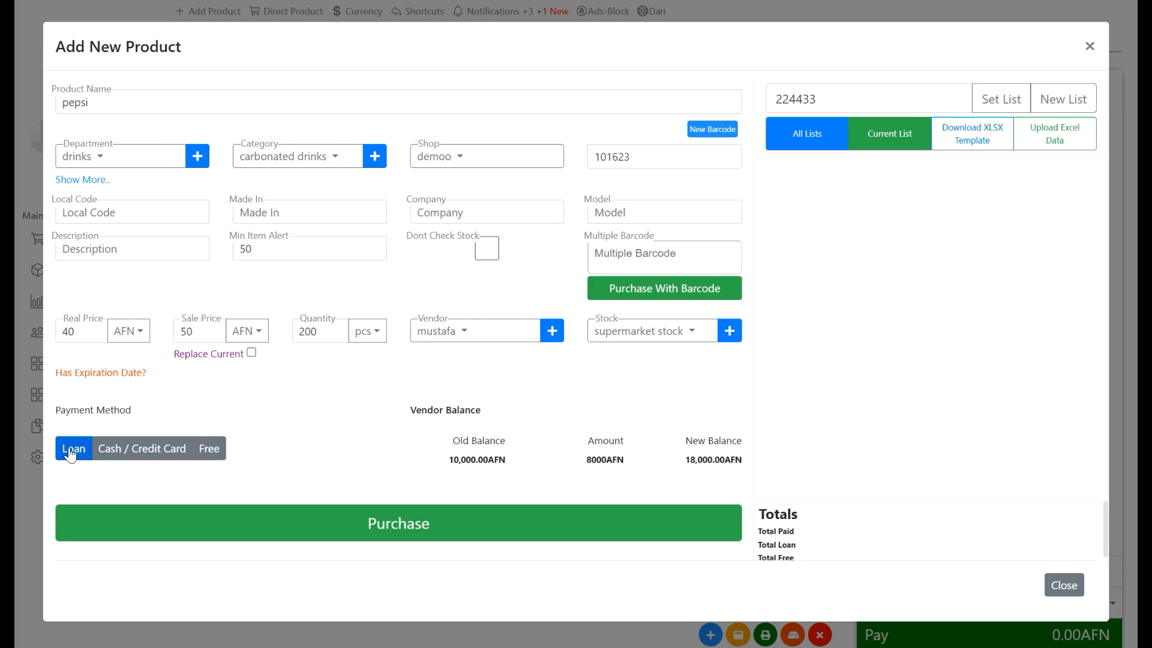
pyautogui.click(149, 451)
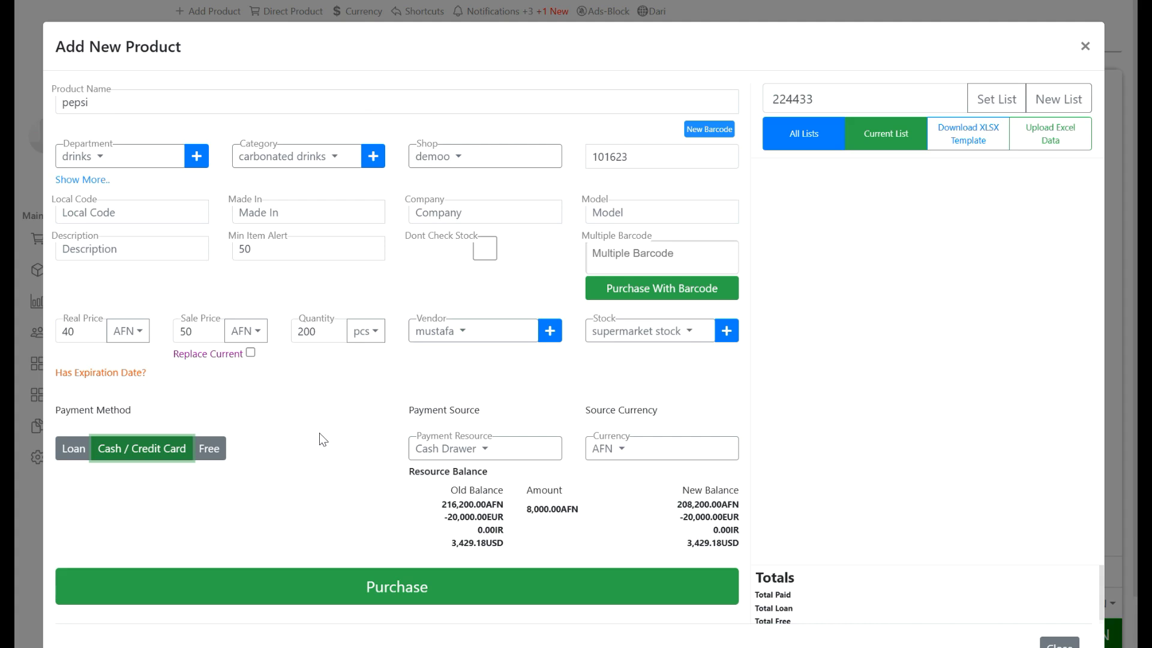
pyautogui.click(218, 458)
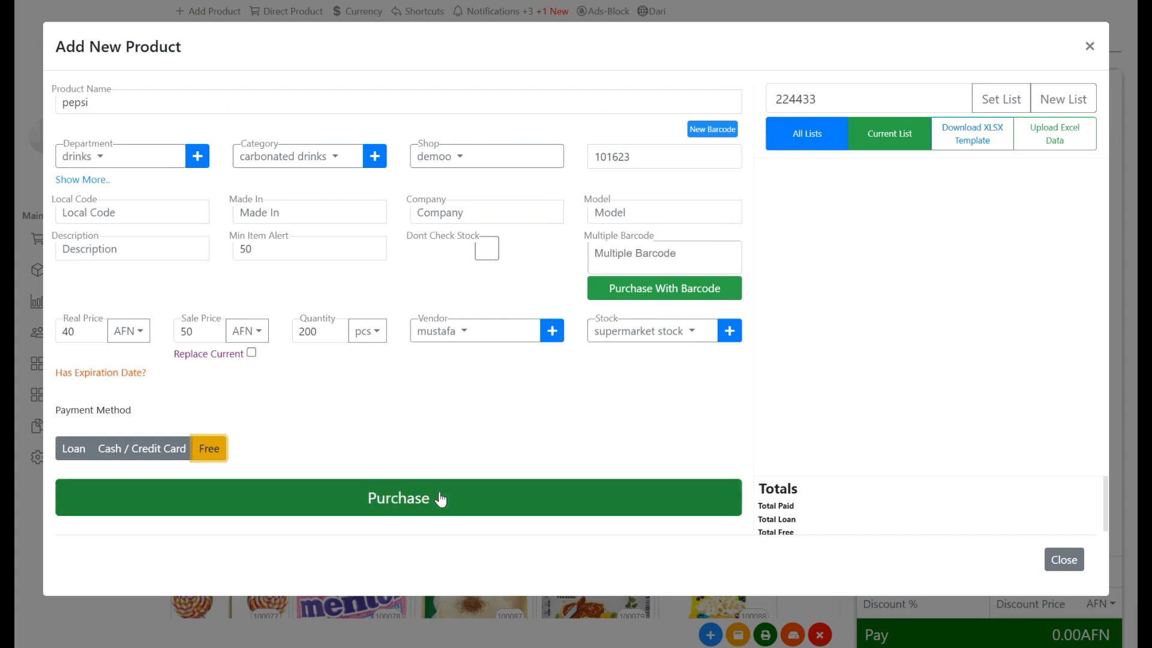
pyautogui.click(394, 500)
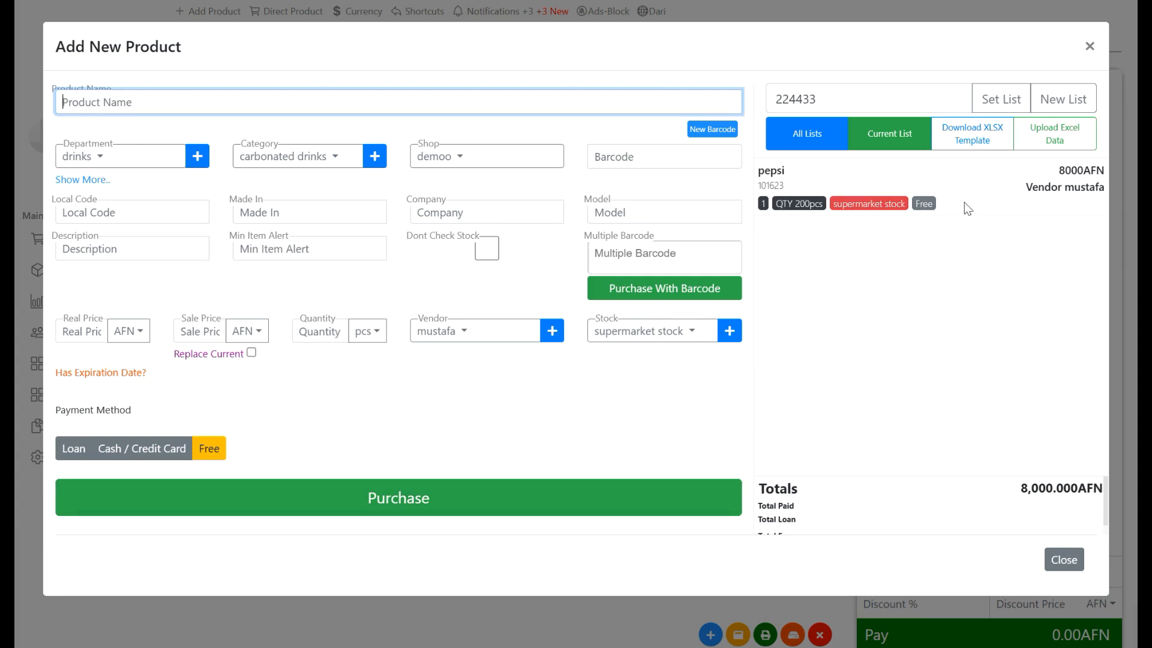
# - Close the new product form and reload the sales page
pyautogui.click(1090, 46)
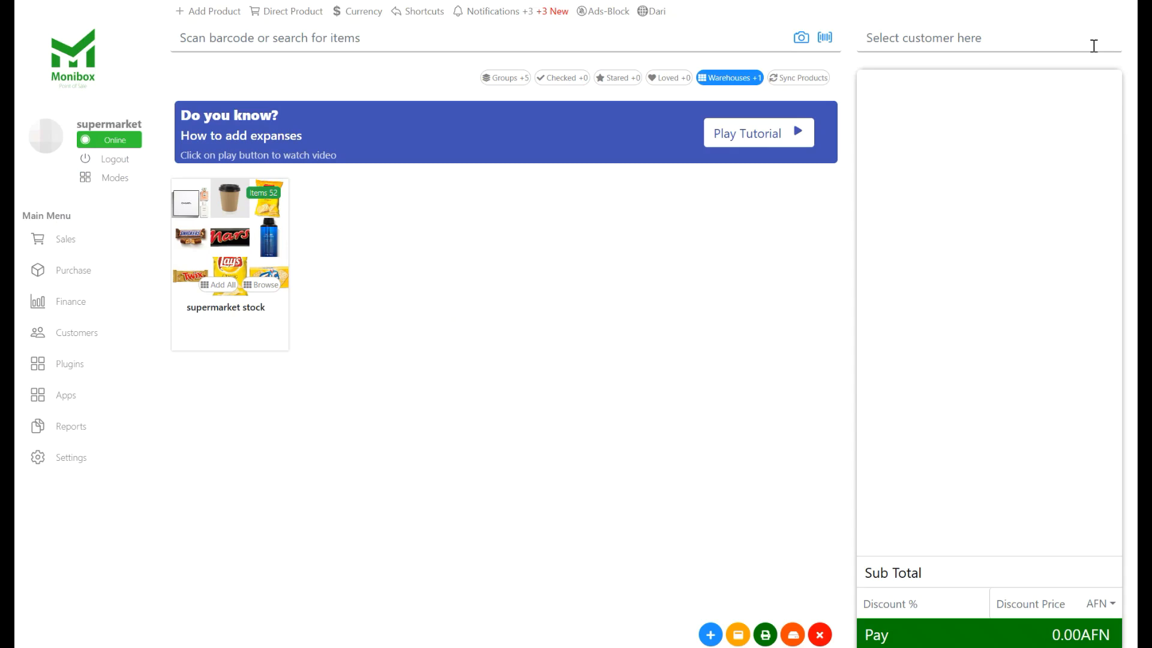
pyautogui.moveTo(391, 109); pyautogui.dragTo(247, 98)
pyautogui.press('F5')
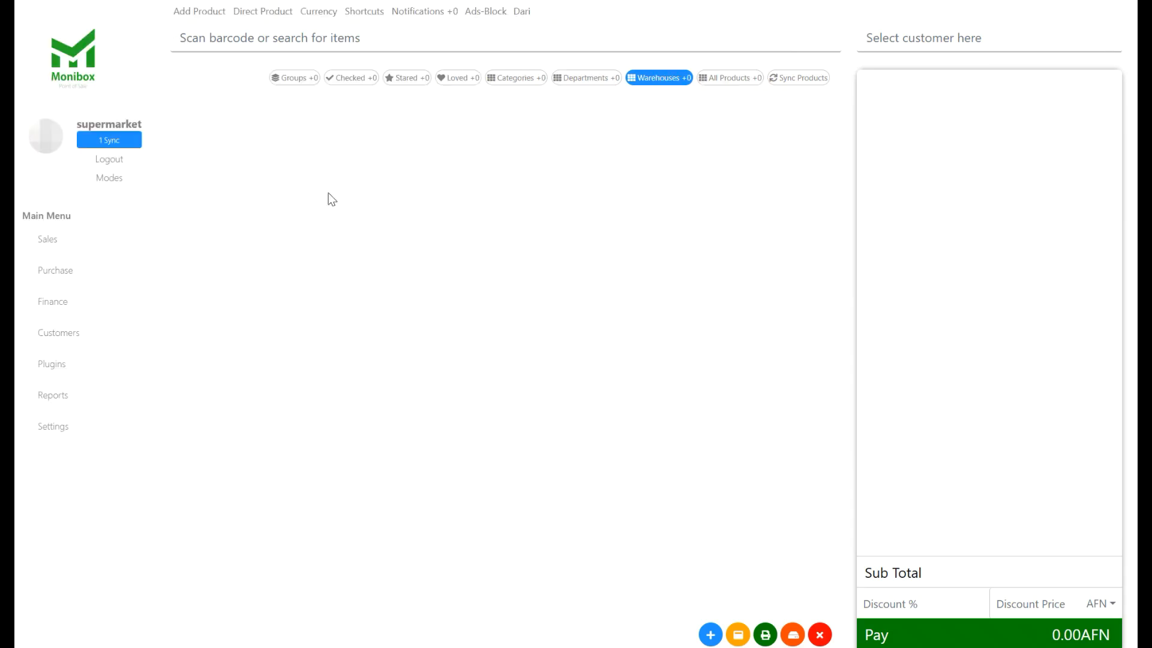